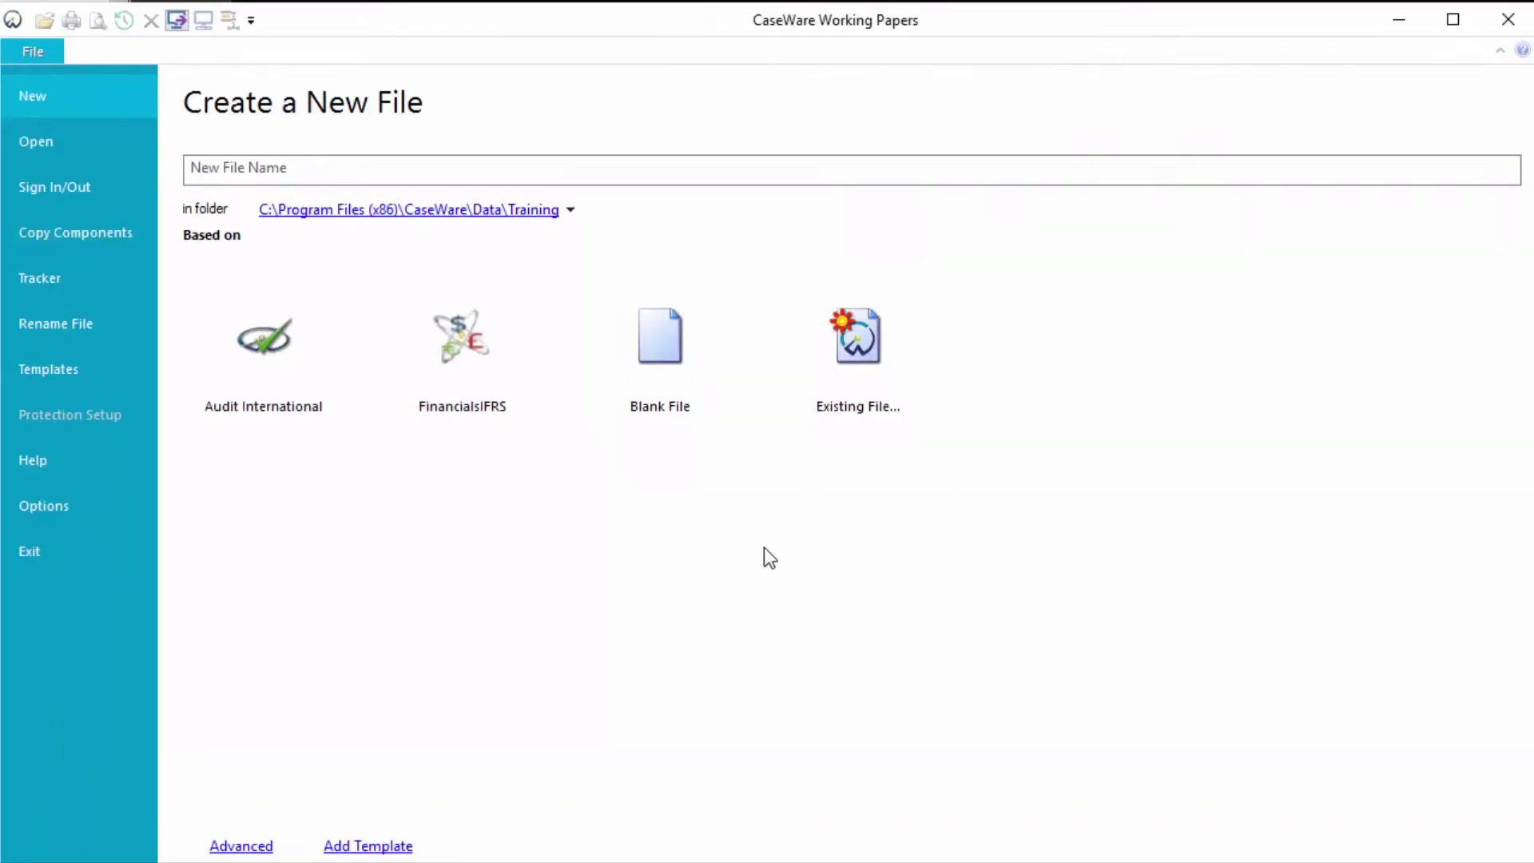
# Step: Select the FinancialsIFRS template in the Templates list and confirm its version 8.84
pyautogui.click(51, 366)
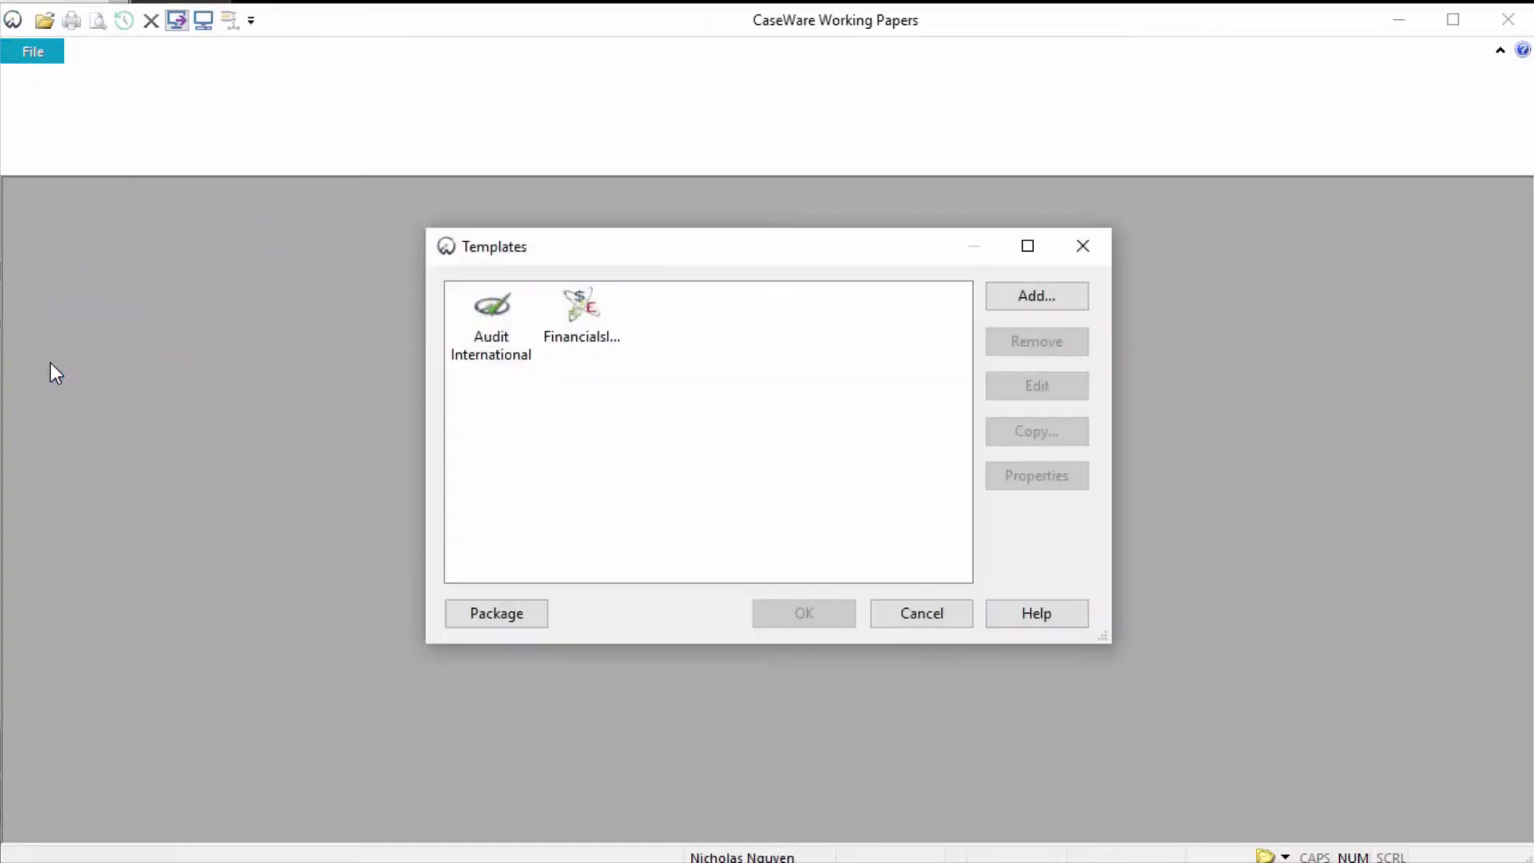
pyautogui.click(607, 338)
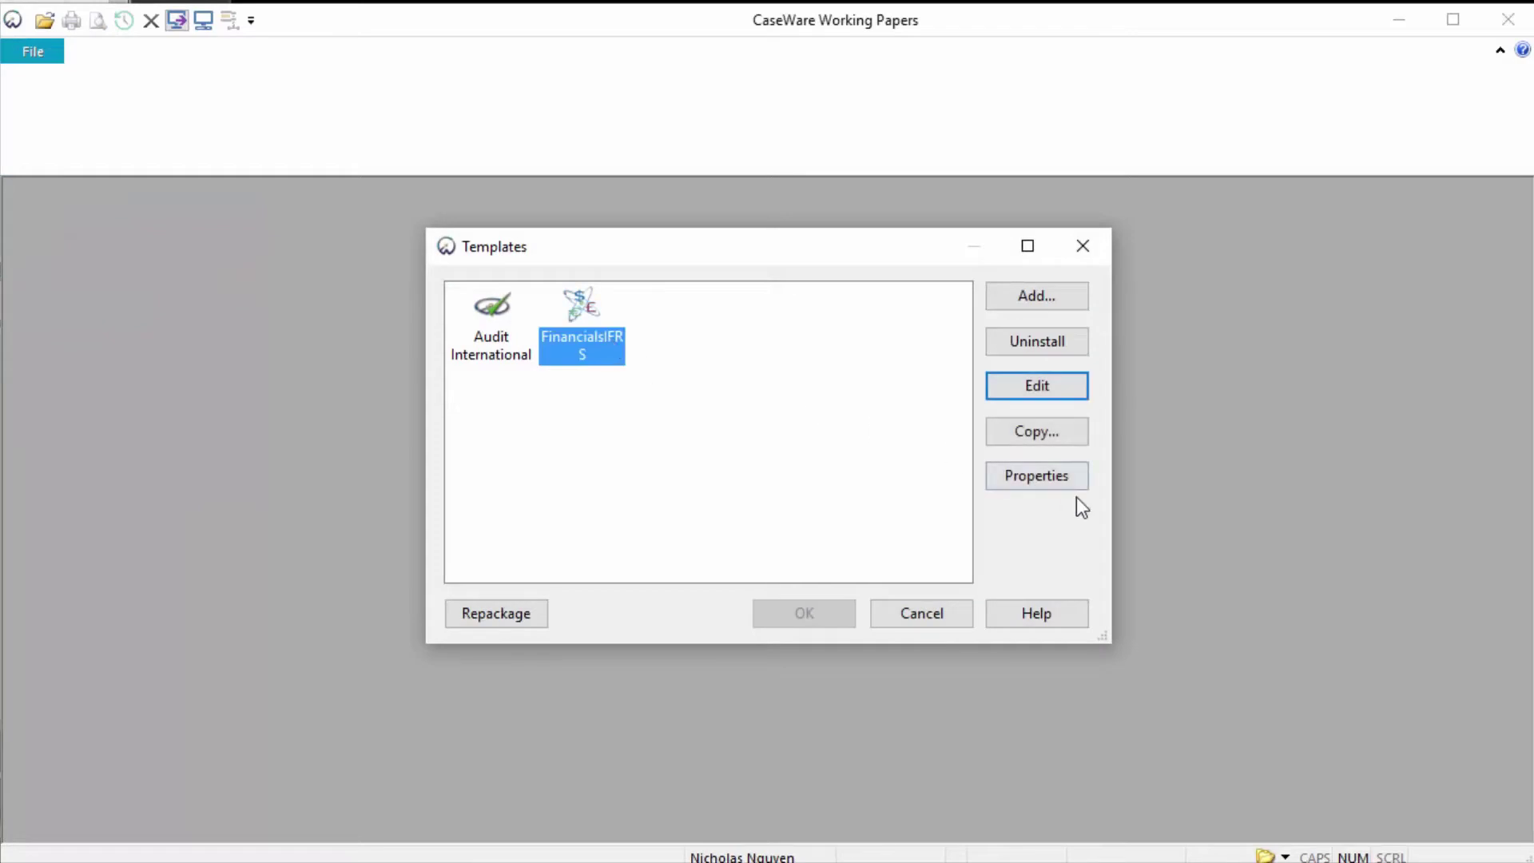
pyautogui.click(1070, 488)
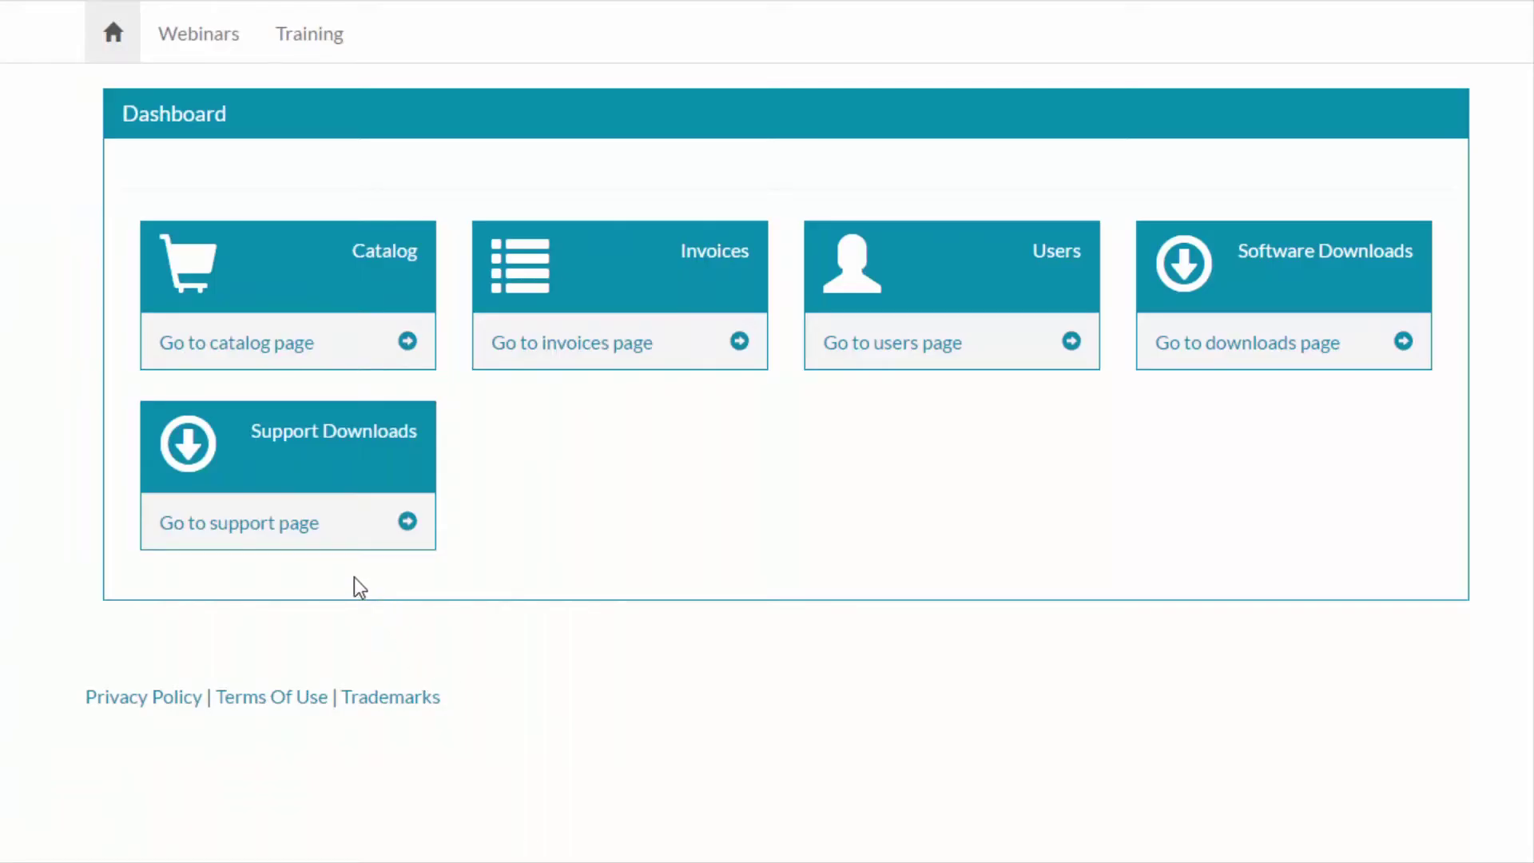
# Step: Reach the Financials support downloads and expand the IFRS Financials 14.00 update entry
pyautogui.click(305, 529)
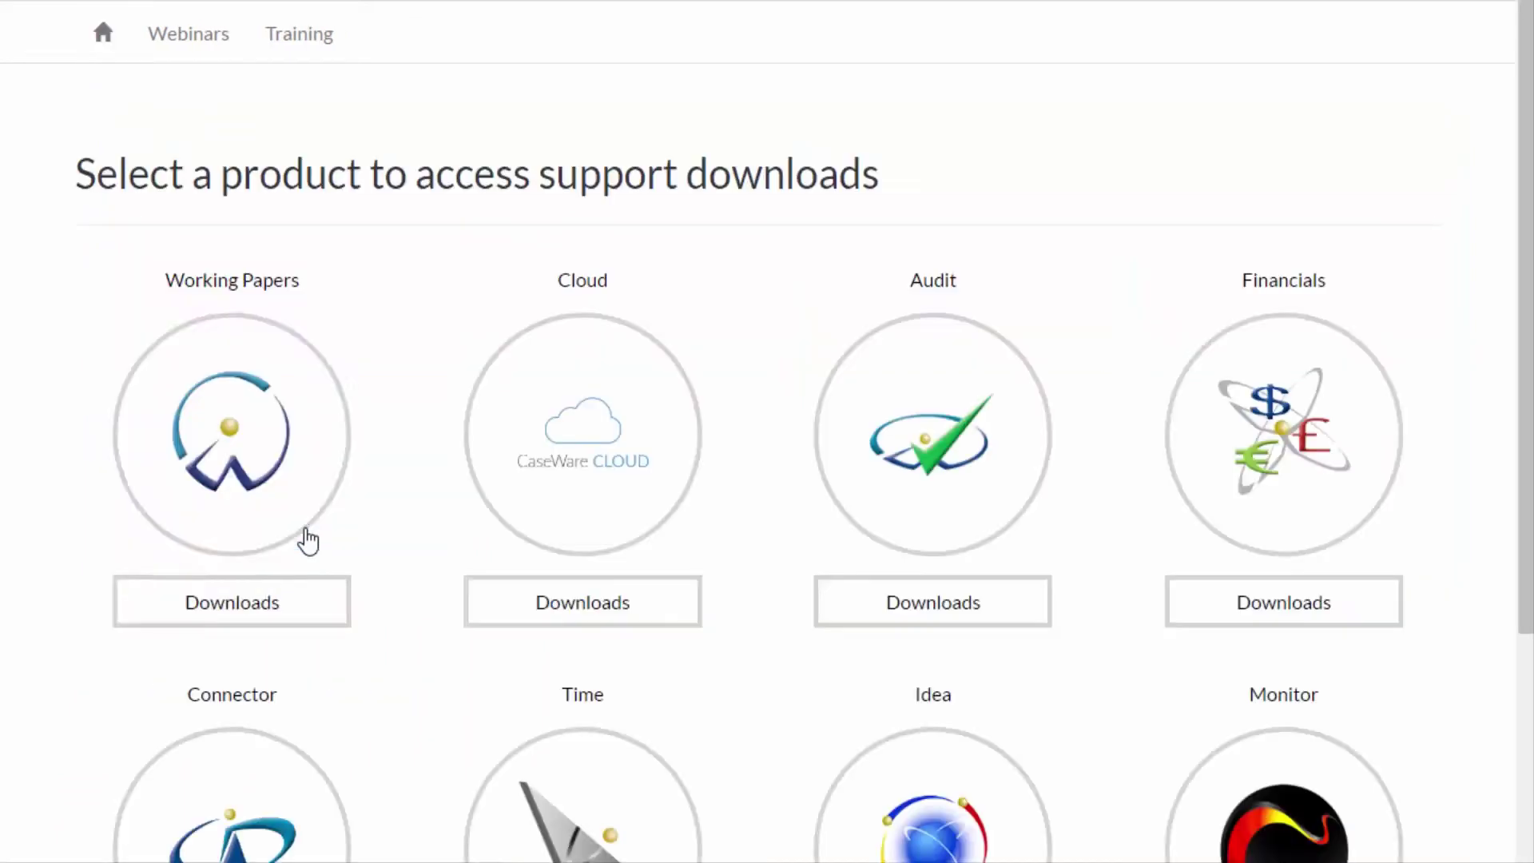
pyautogui.click(1354, 504)
pyautogui.click(972, 353)
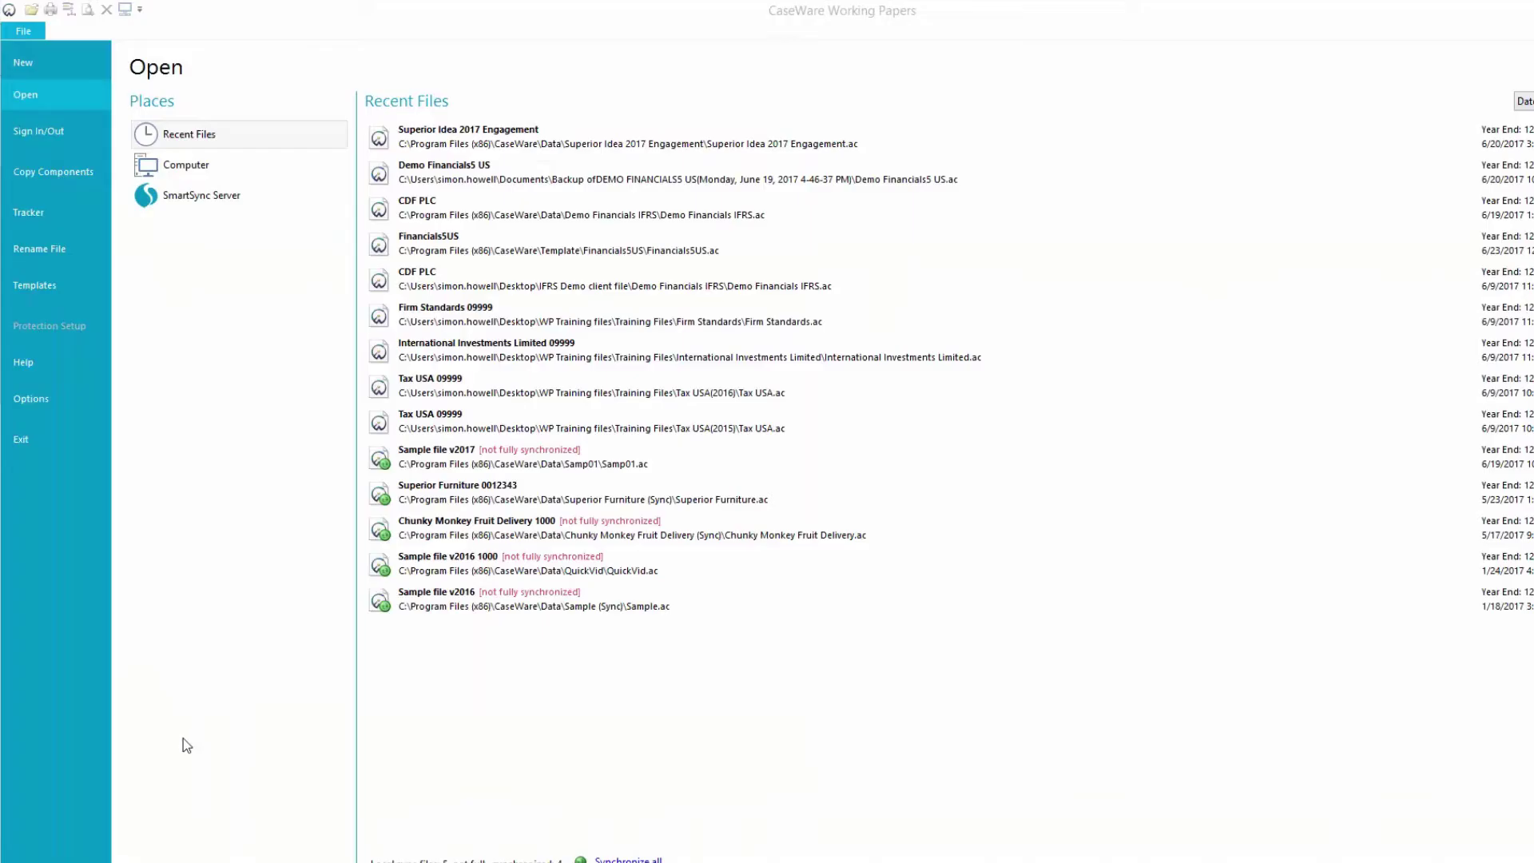
# Step: Start repackaging the FinancialsIFRS template and proceed to the package options
pyautogui.click(66, 284)
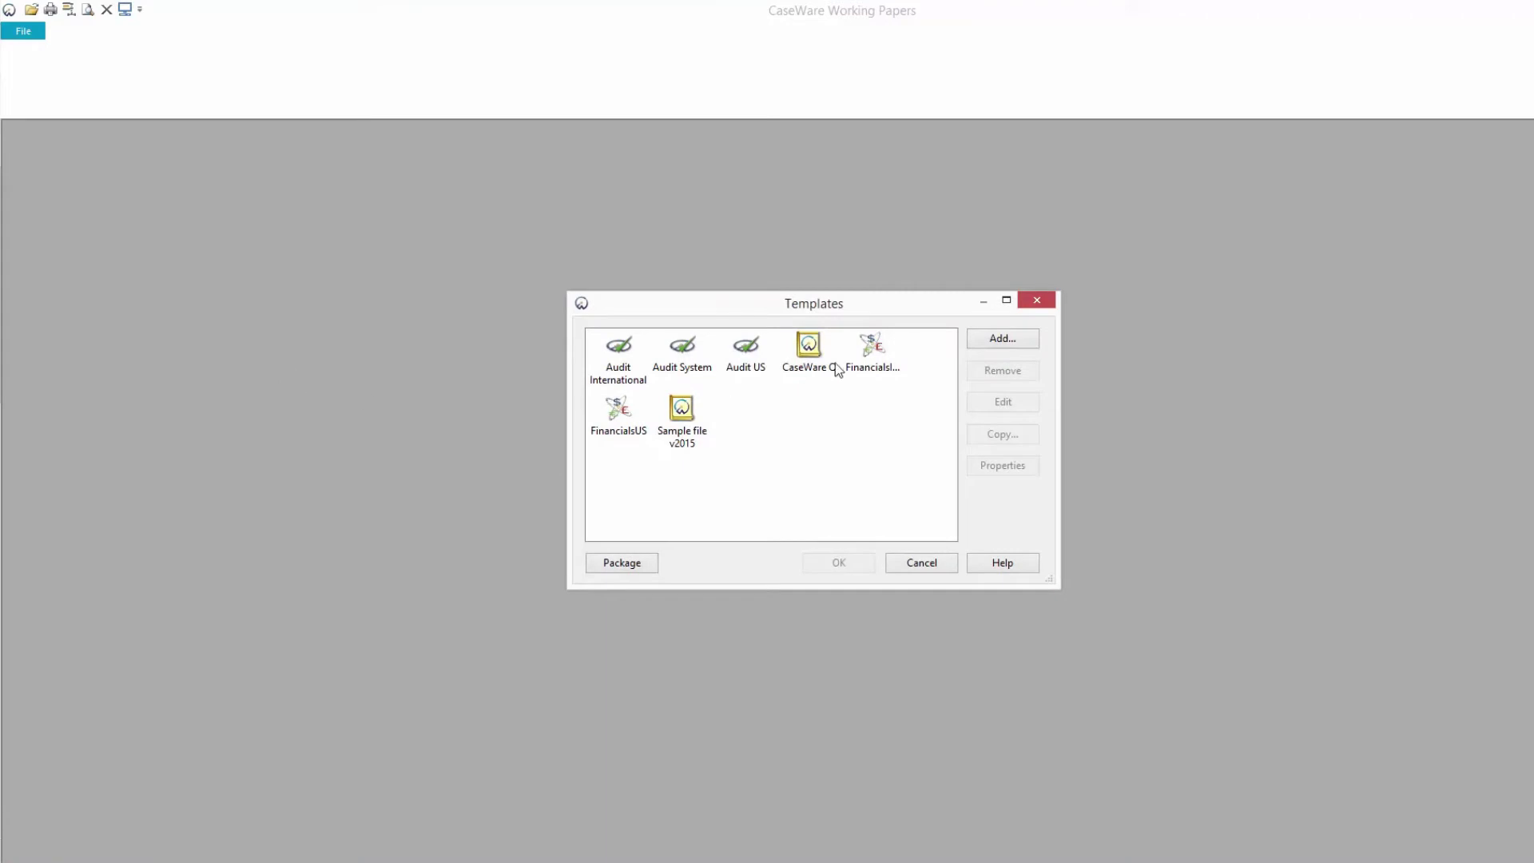
pyautogui.click(869, 360)
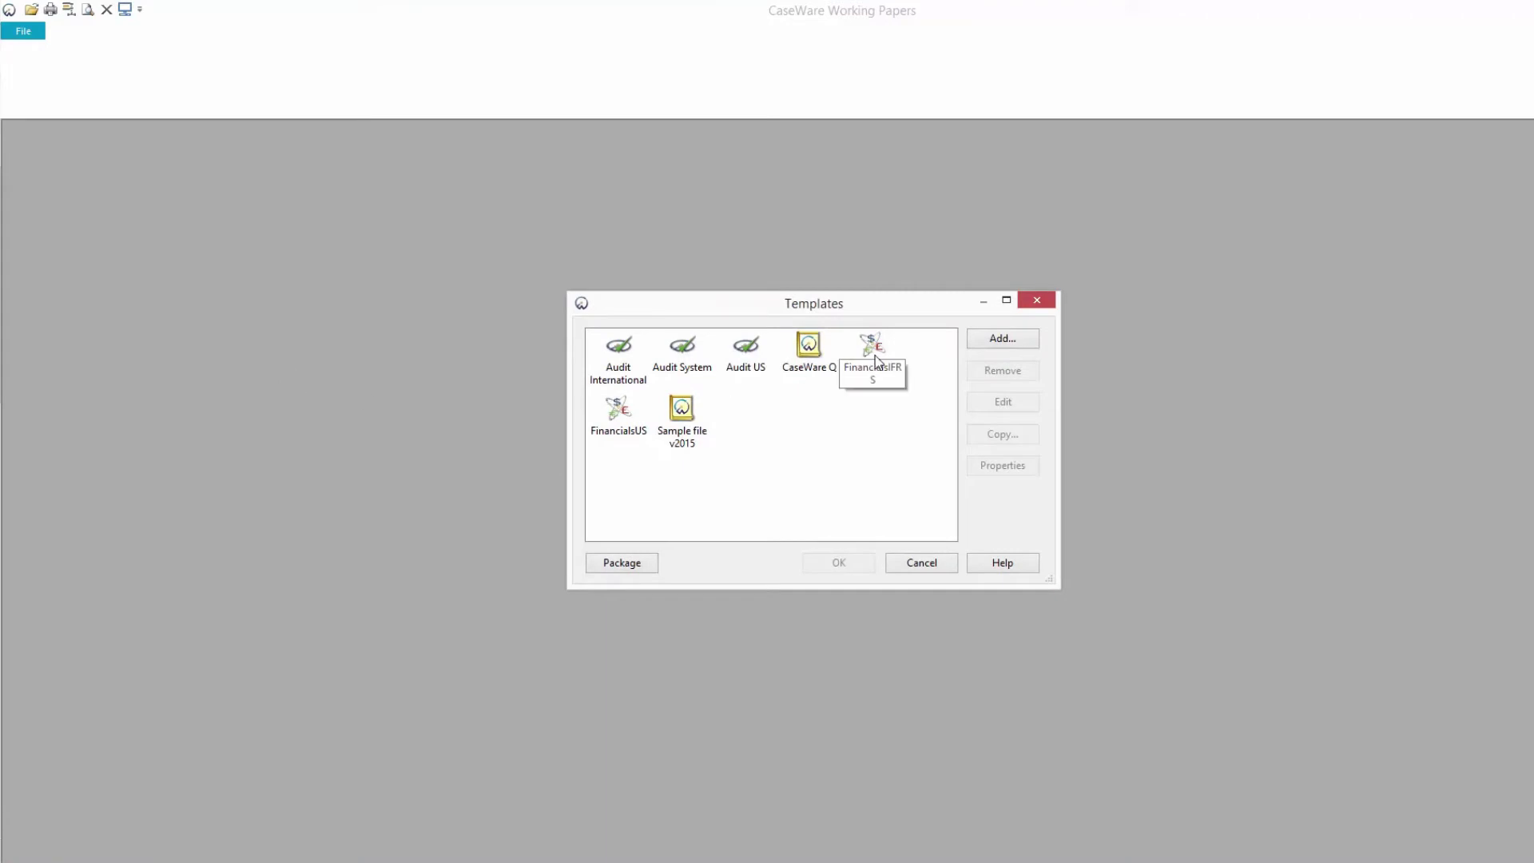
pyautogui.click(644, 564)
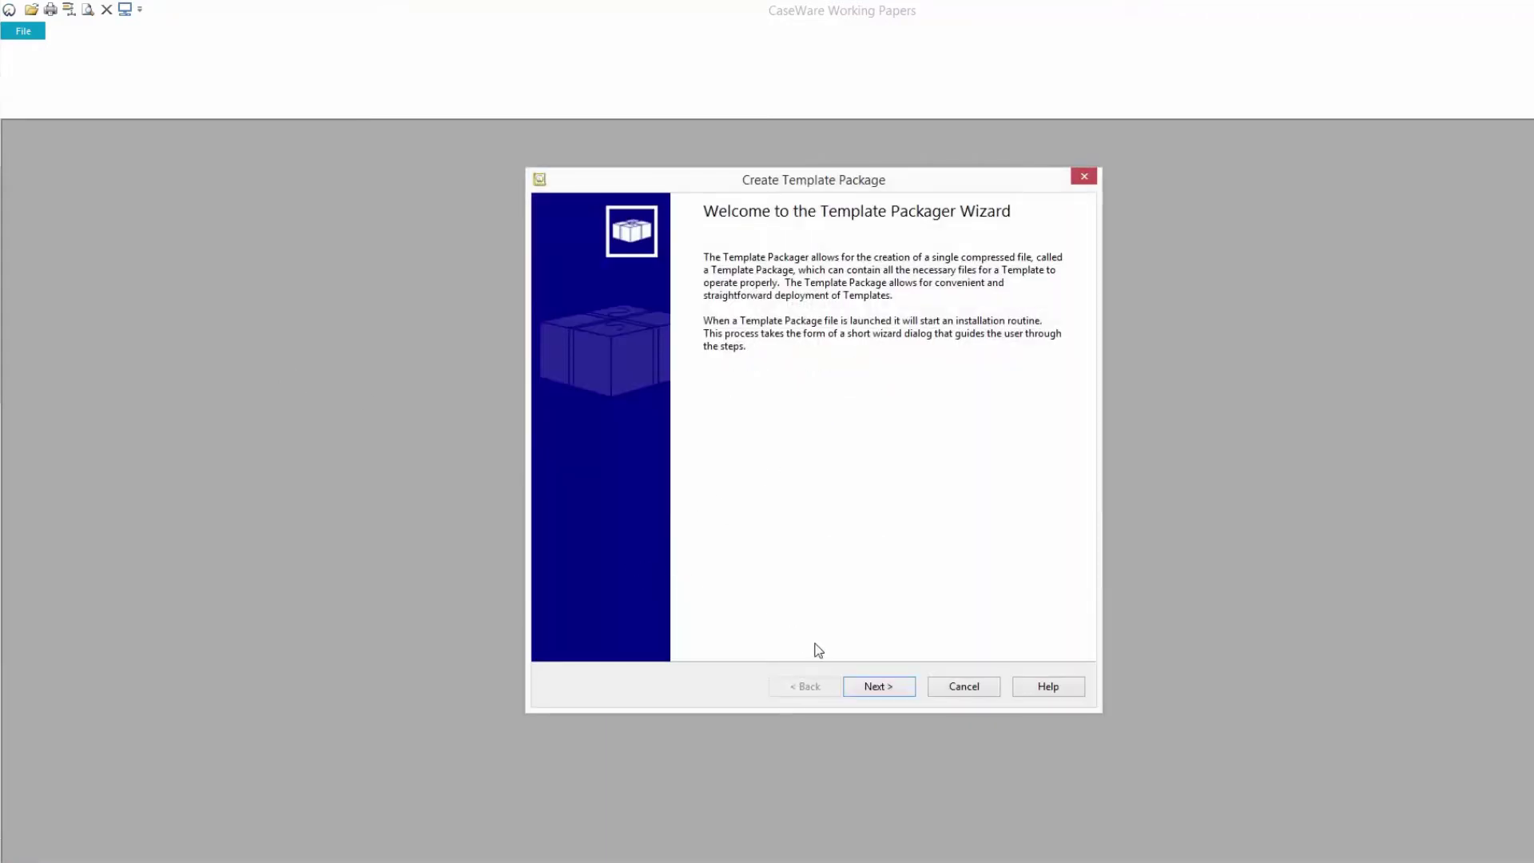
pyautogui.click(876, 689)
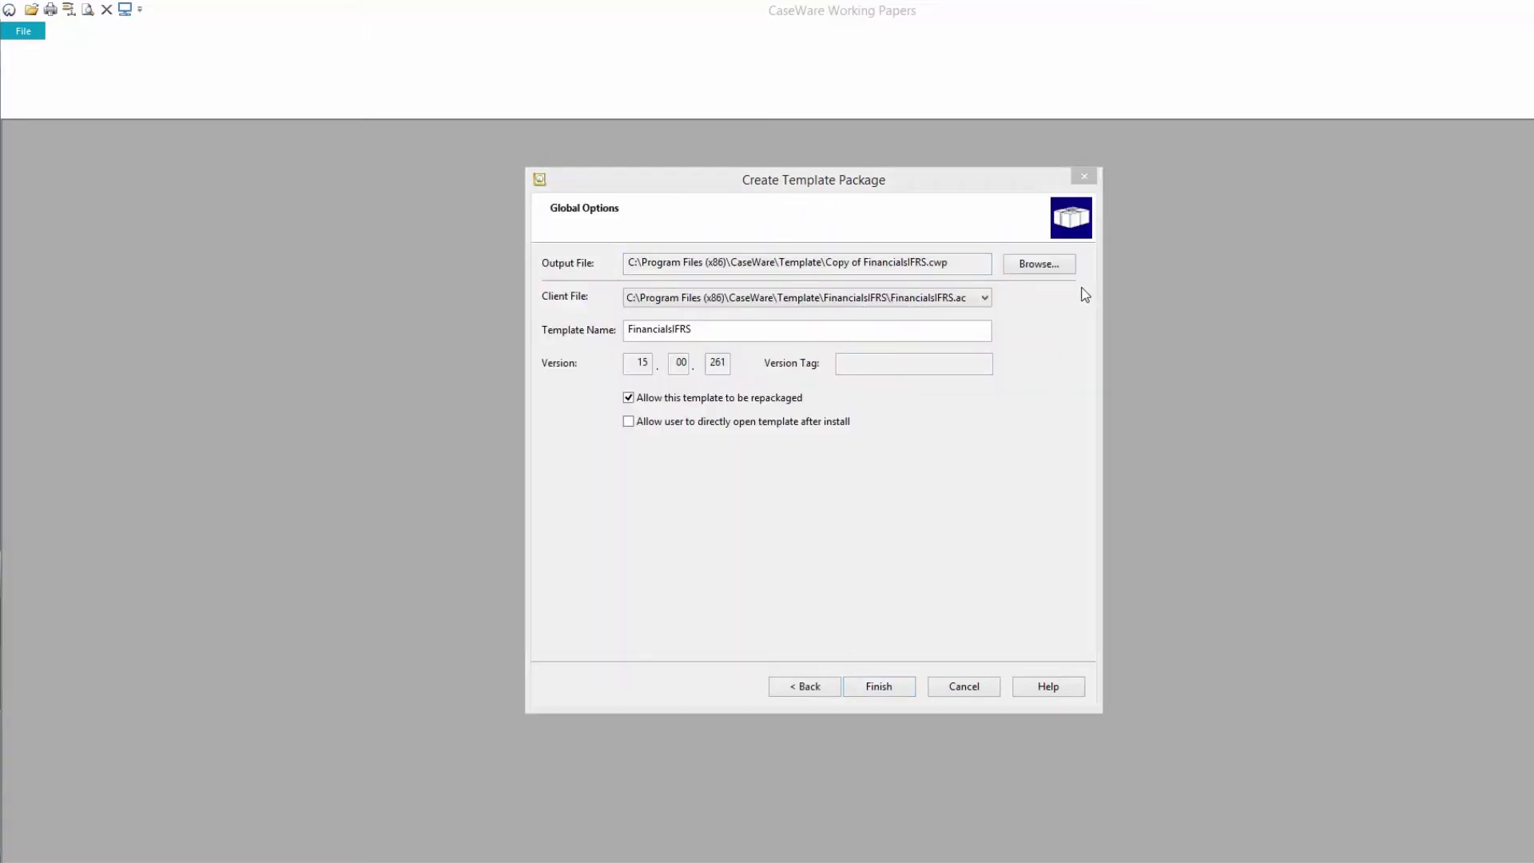
# Step: Save the package as IFRSBackup.cwp in the Template Backups folder and create the backup
pyautogui.click(1060, 272)
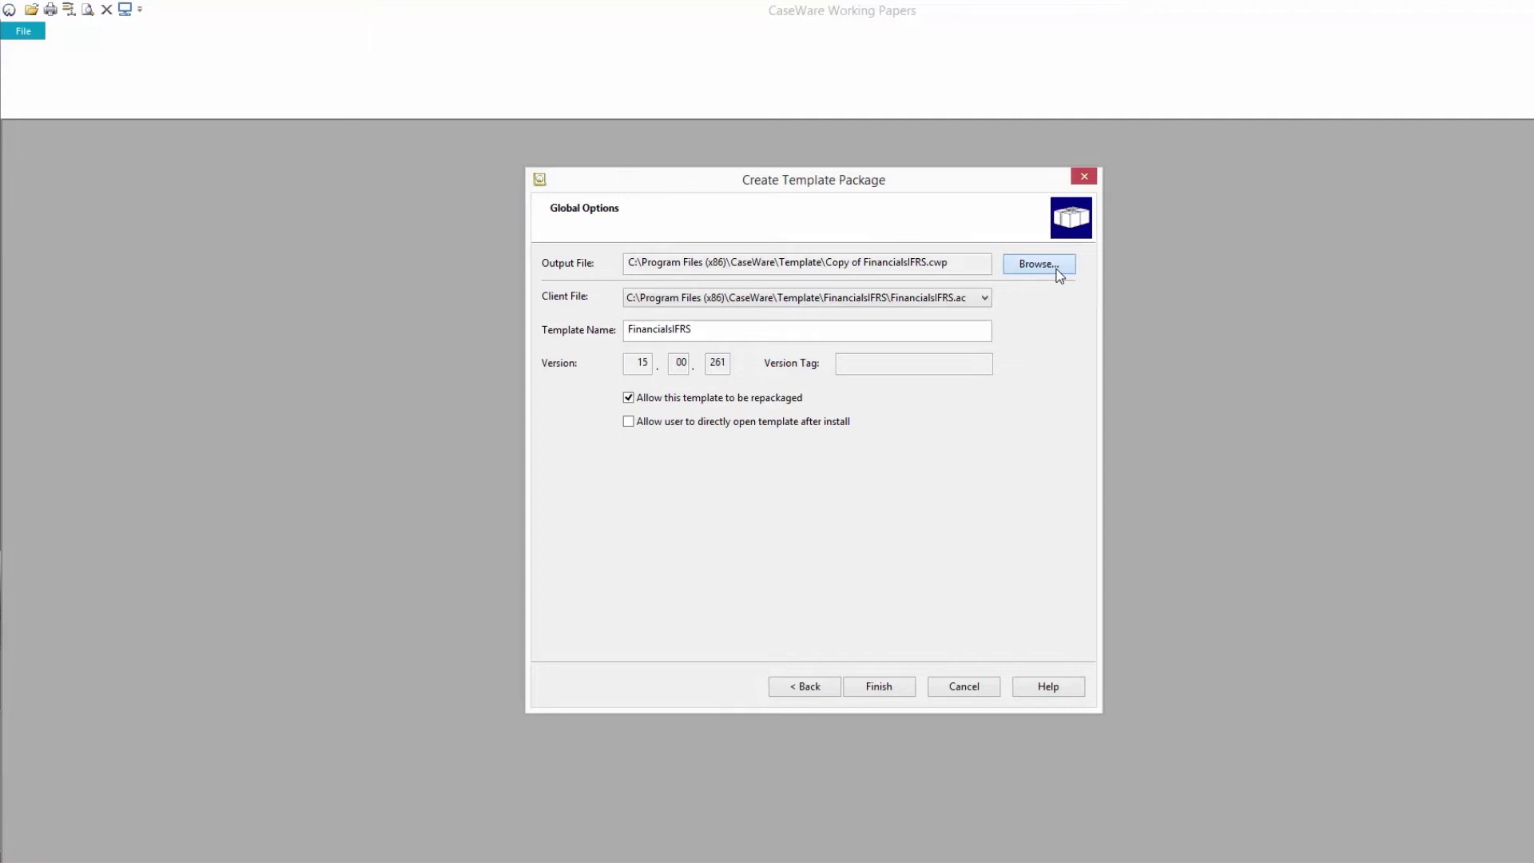
pyautogui.click(797, 561)
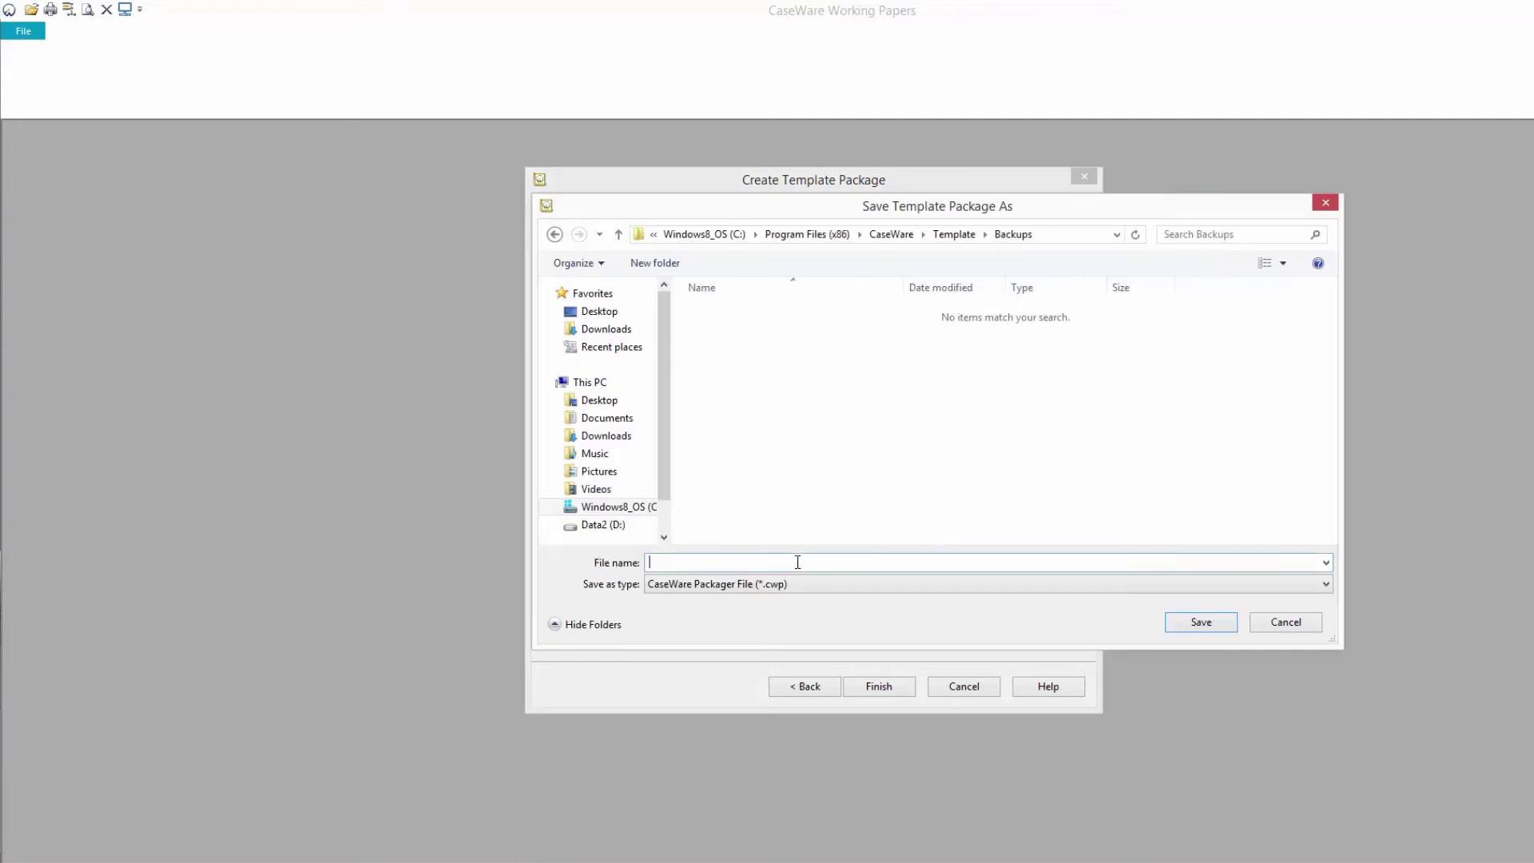
pyautogui.write('IFRSBackup')
pyautogui.click(1185, 620)
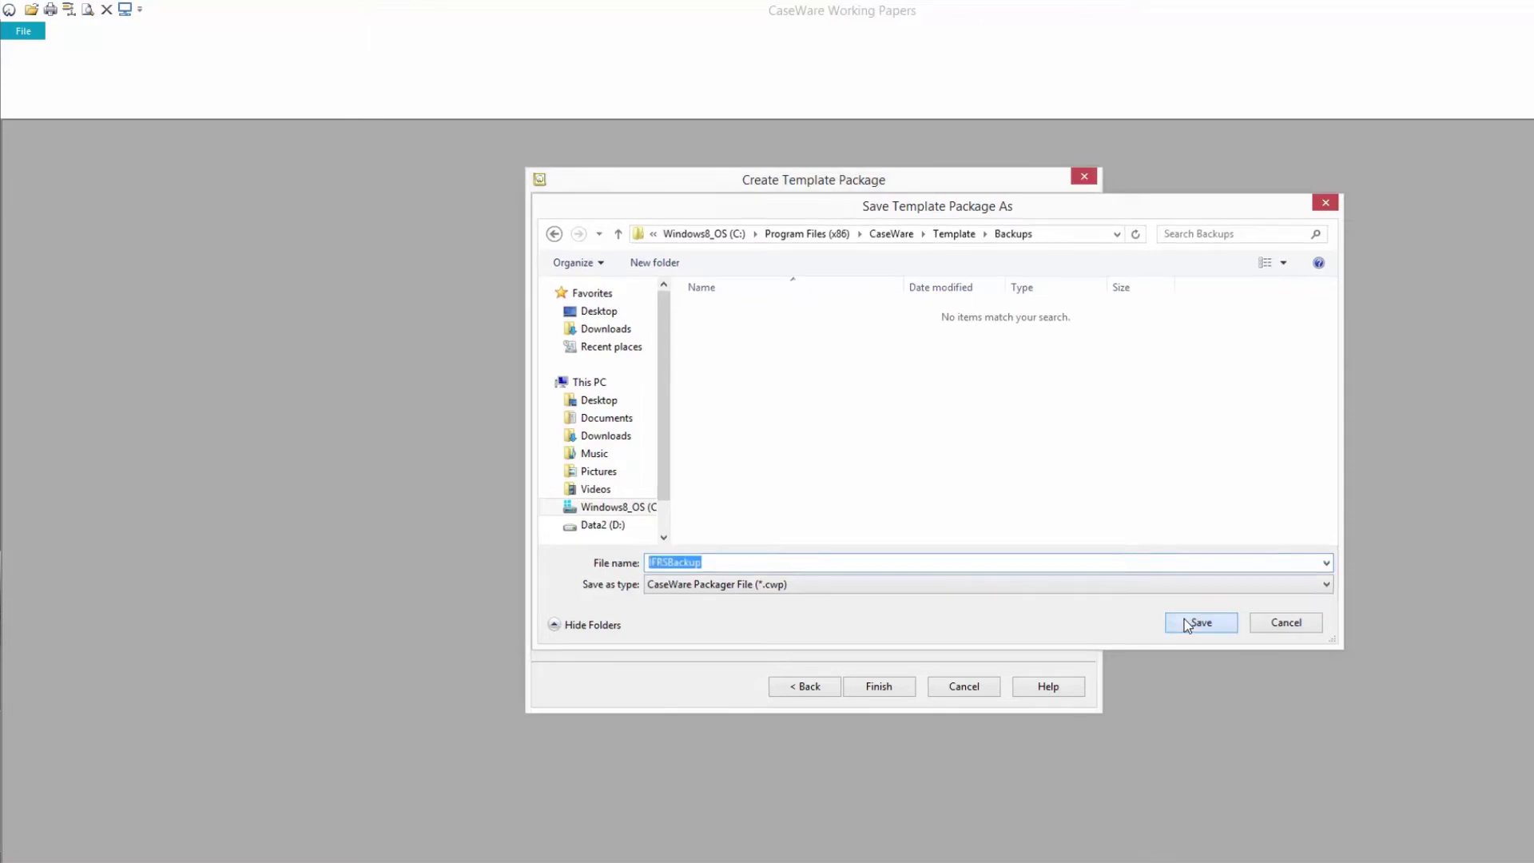
pyautogui.click(887, 685)
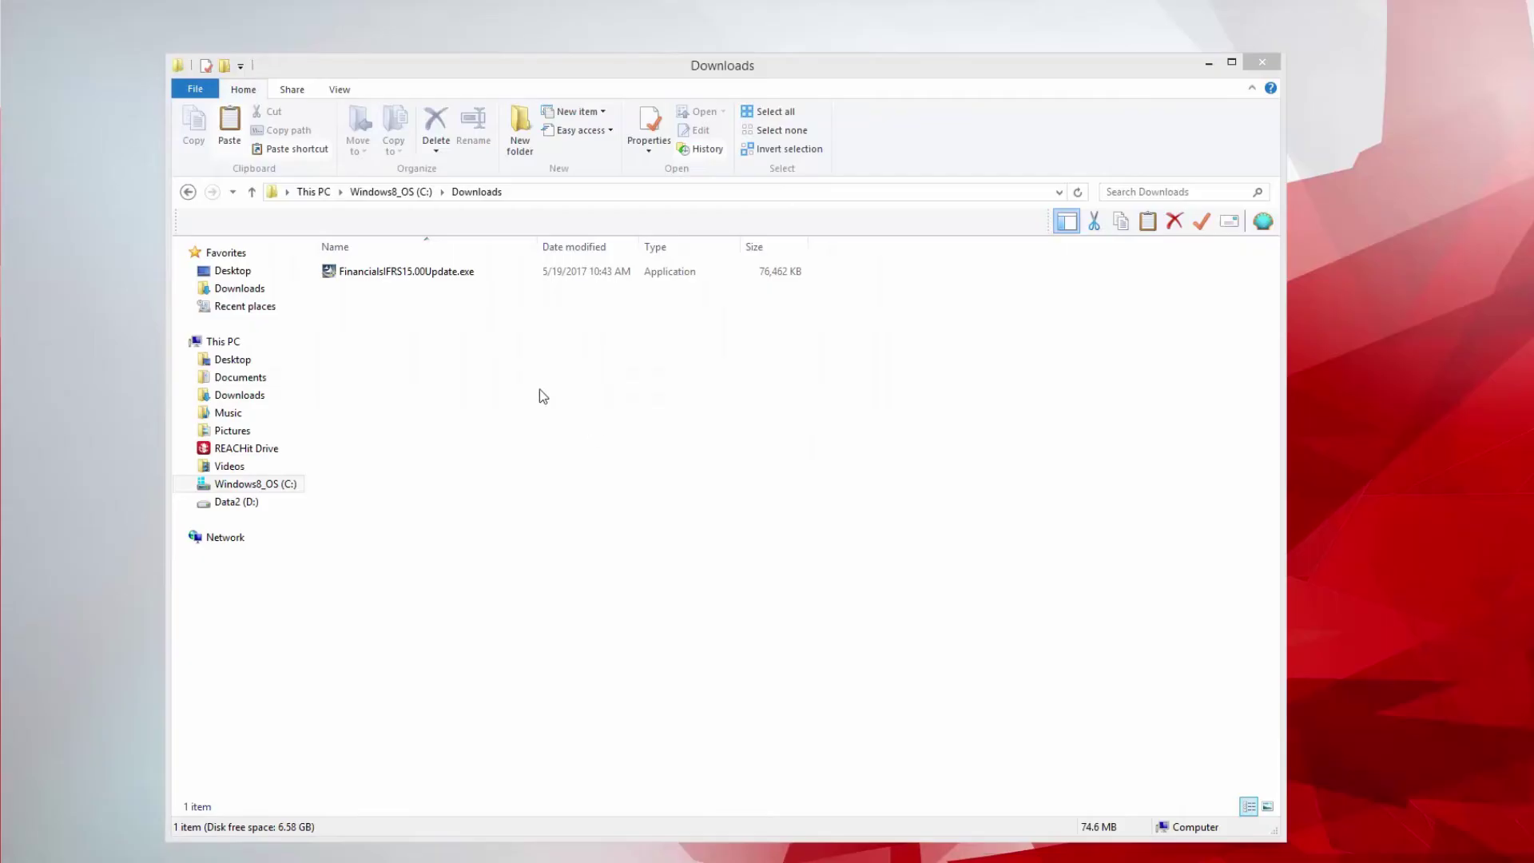
# Step: Launch FinancialsIFRS15.00Update.exe, accept the license and begin installing into the CaseWare program folder
pyautogui.doubleClick(442, 277)
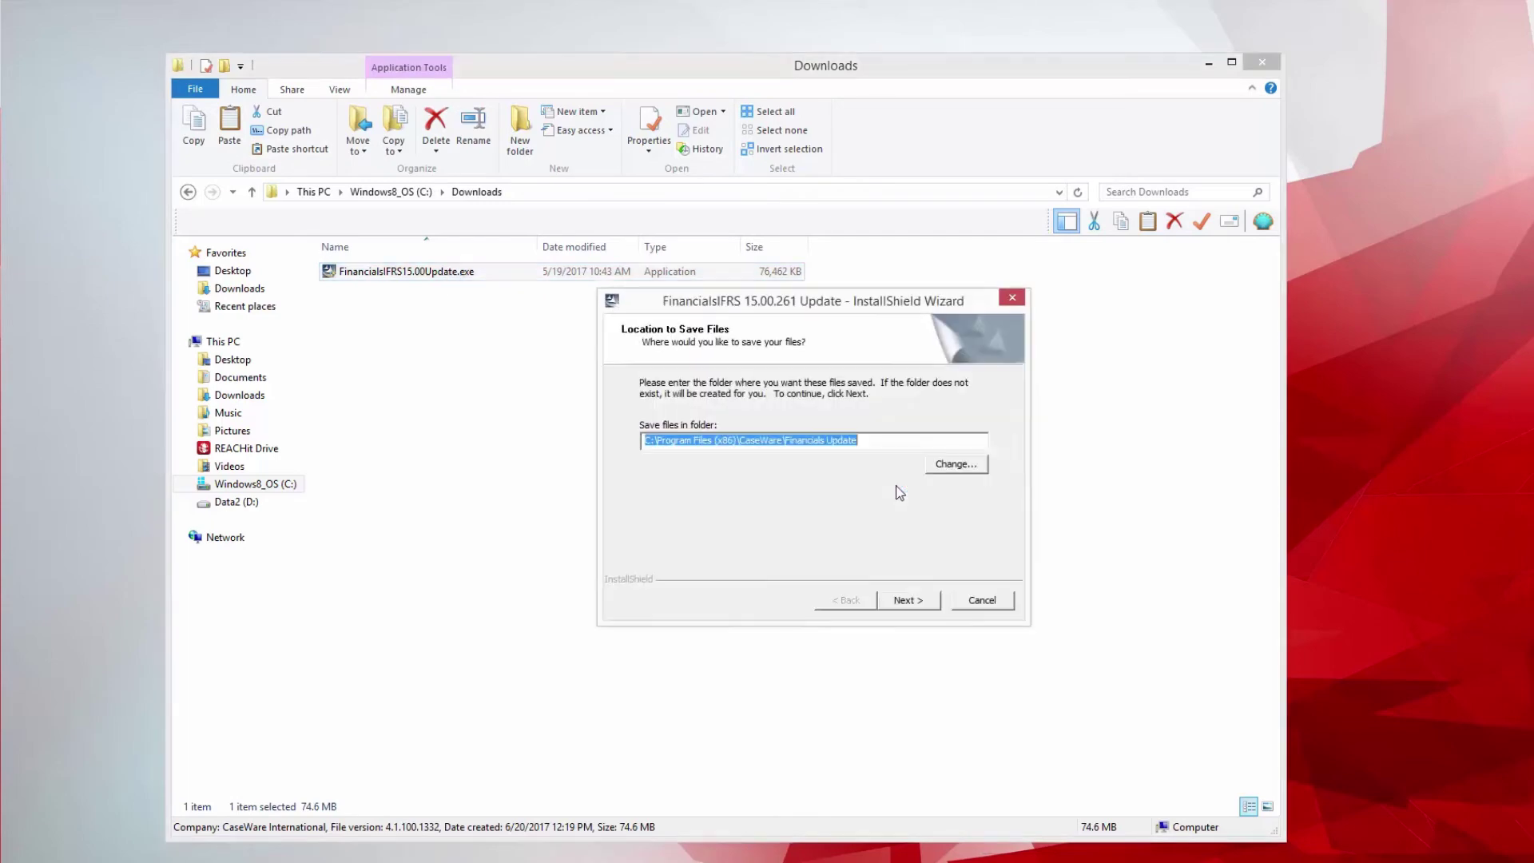
pyautogui.click(909, 600)
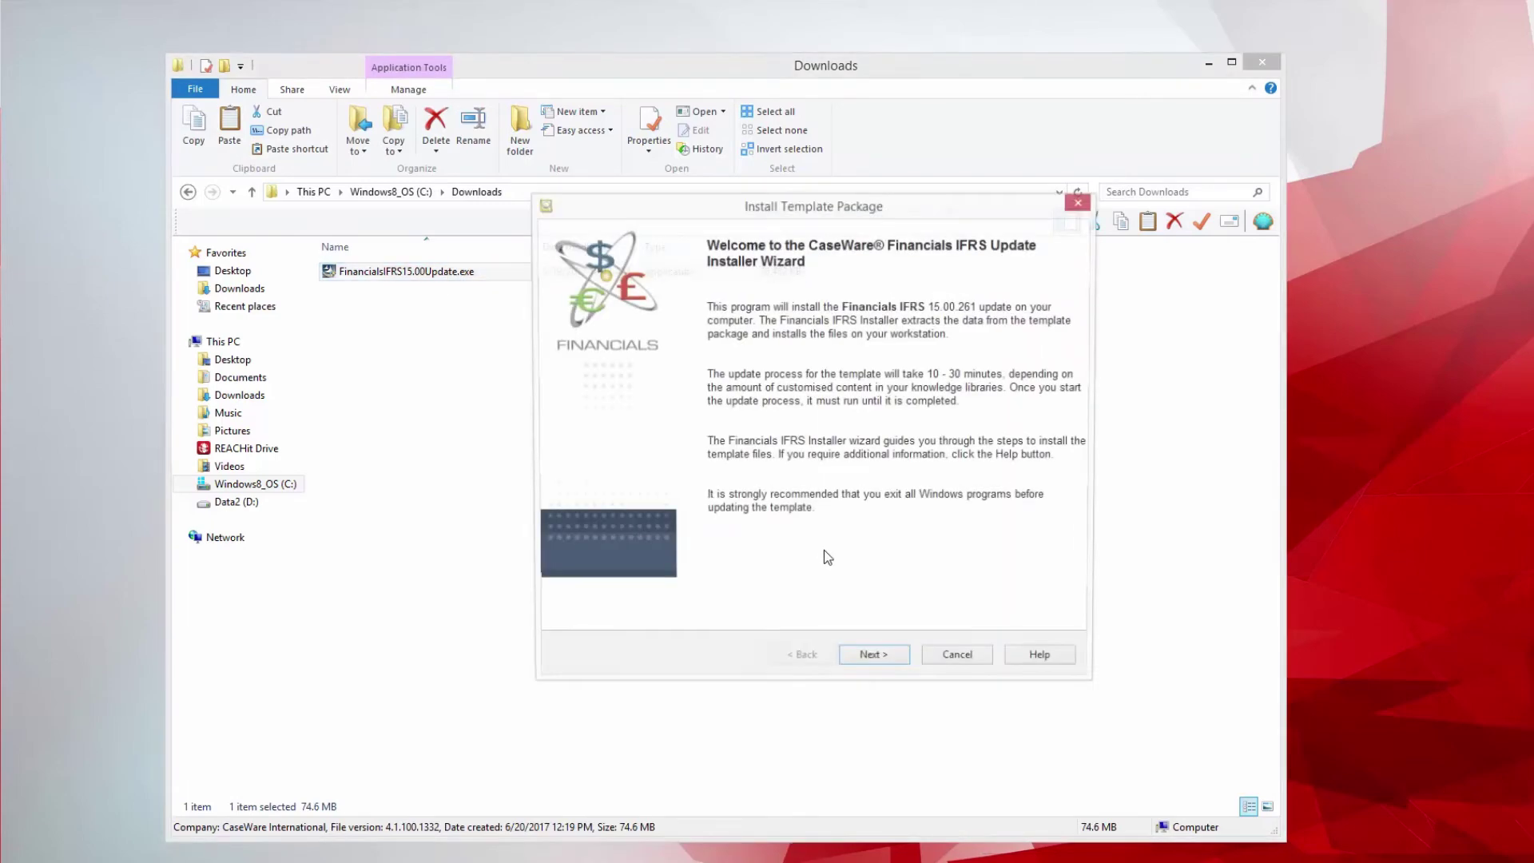
pyautogui.click(875, 661)
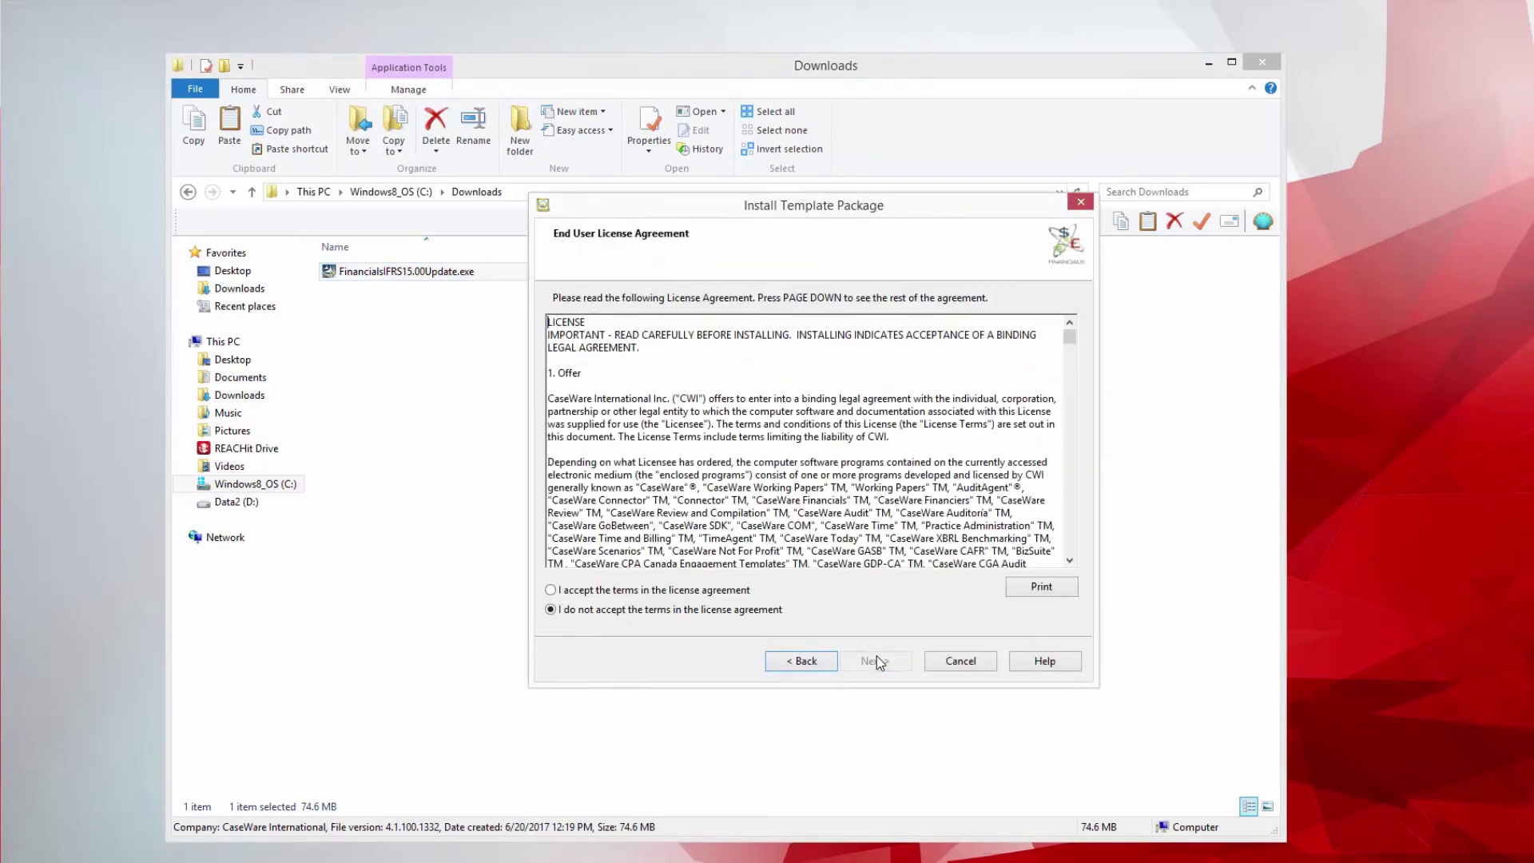
pyautogui.click(738, 592)
pyautogui.click(872, 667)
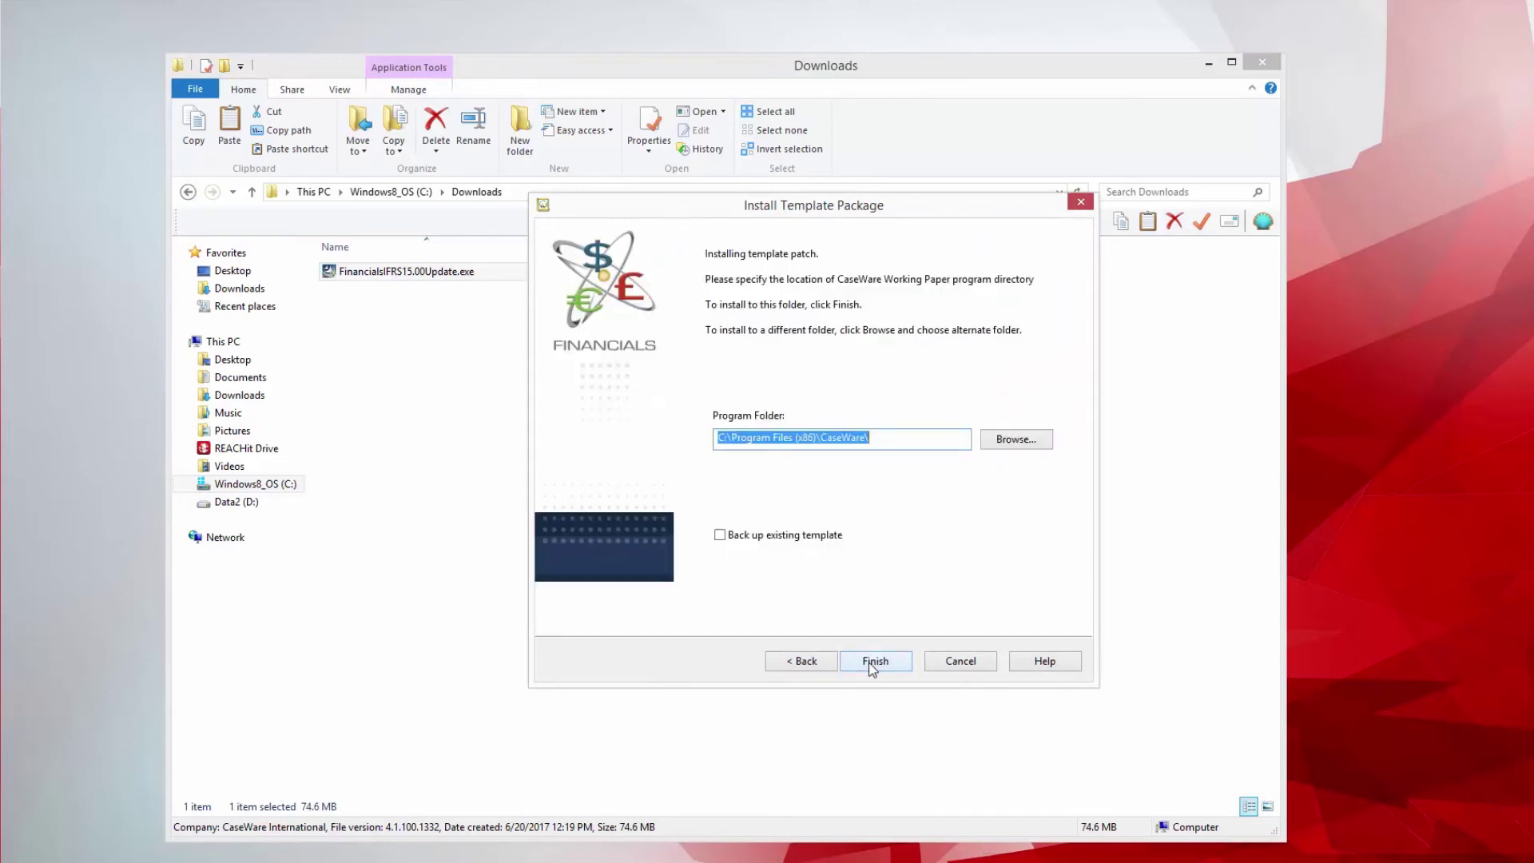
pyautogui.click(874, 663)
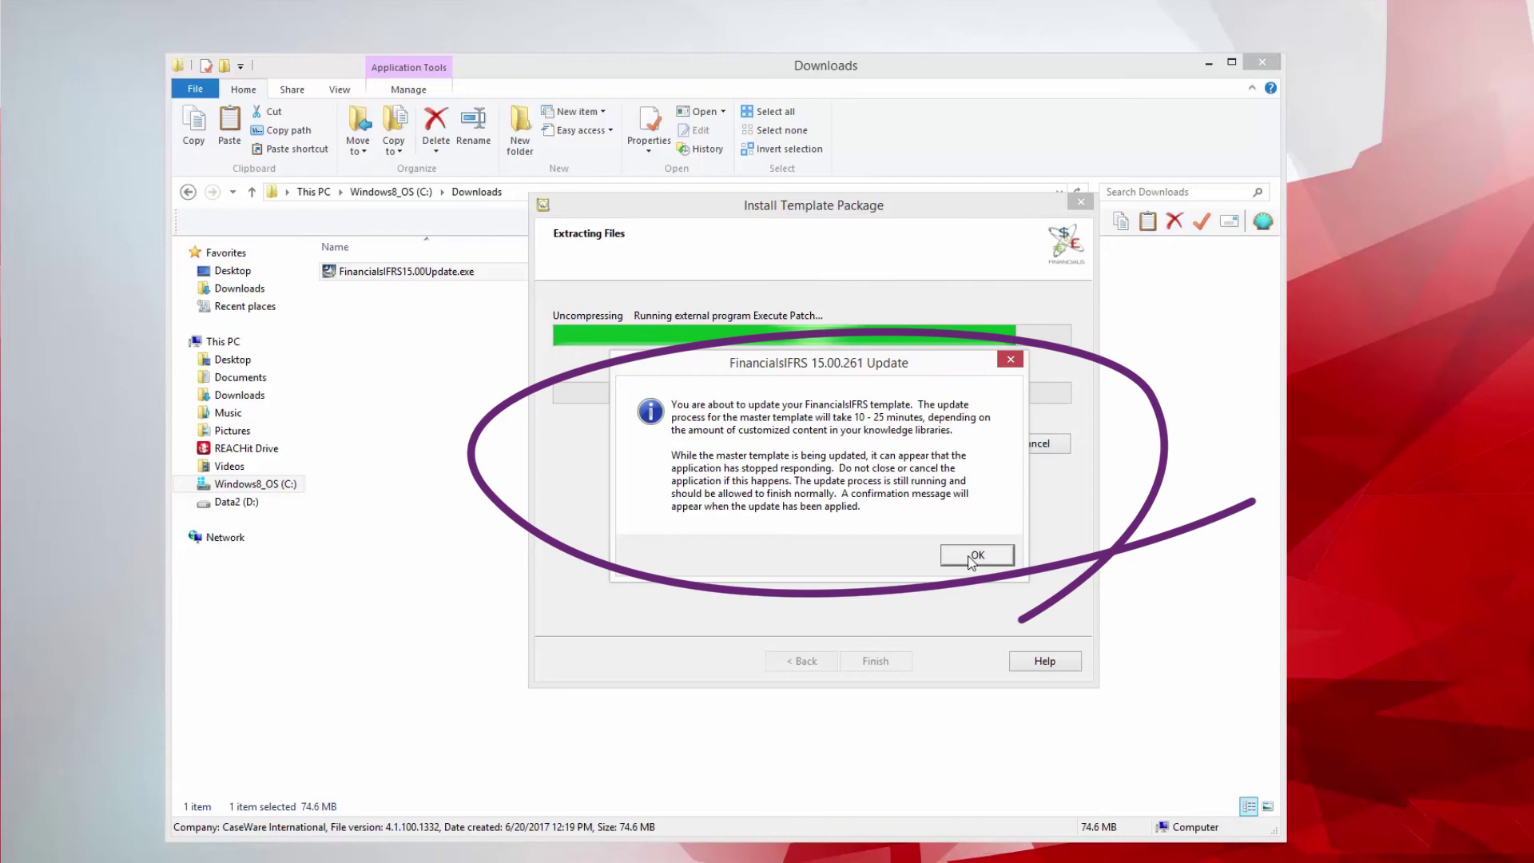
# Step: Acknowledge the update notices, confirm the 15.00.261 update succeeded and close the installer
pyautogui.click(975, 557)
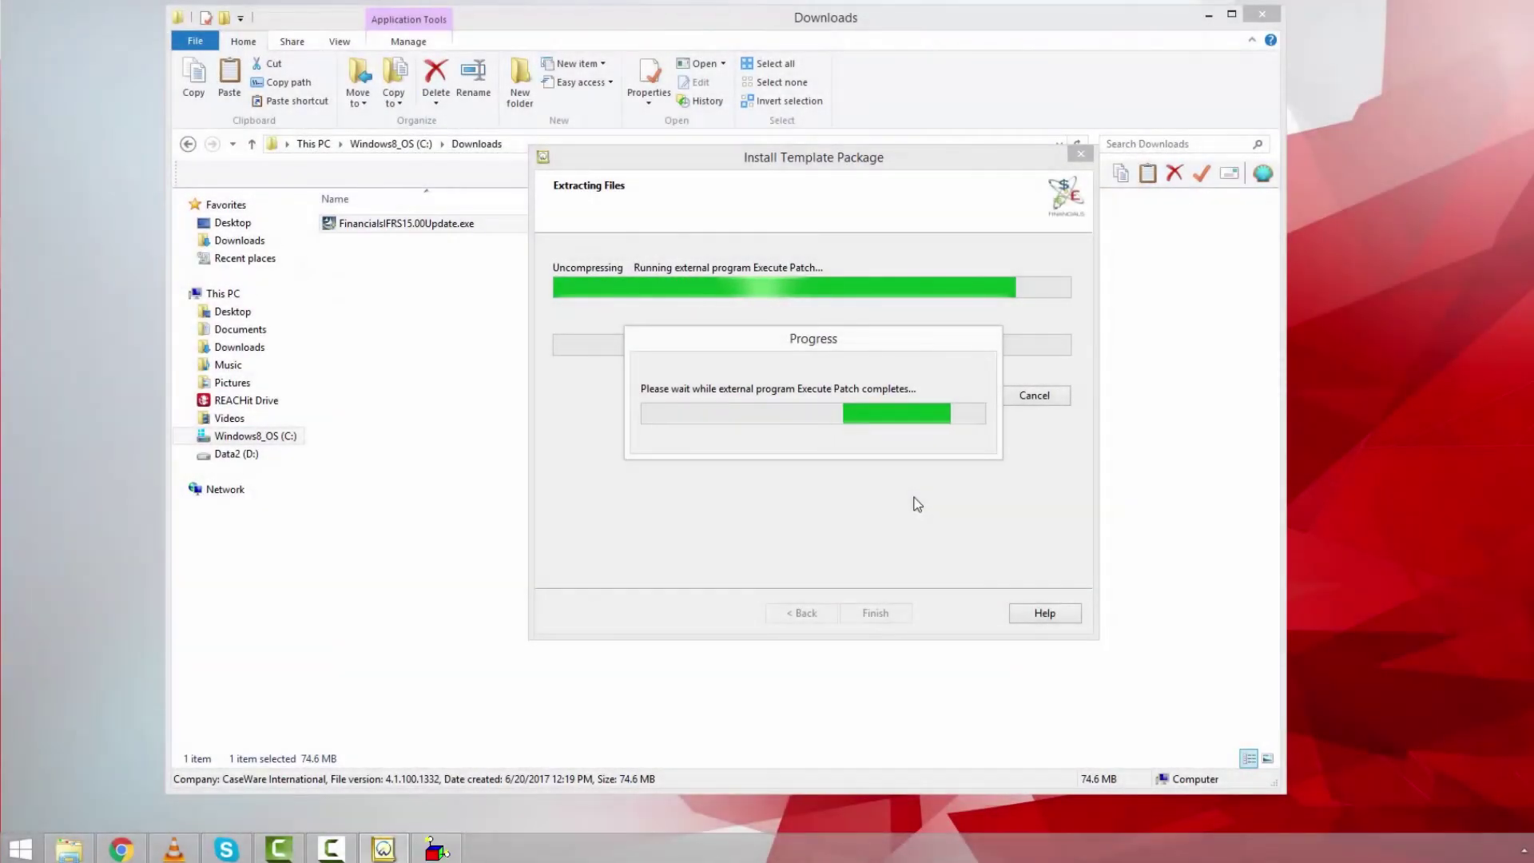
pyautogui.click(440, 851)
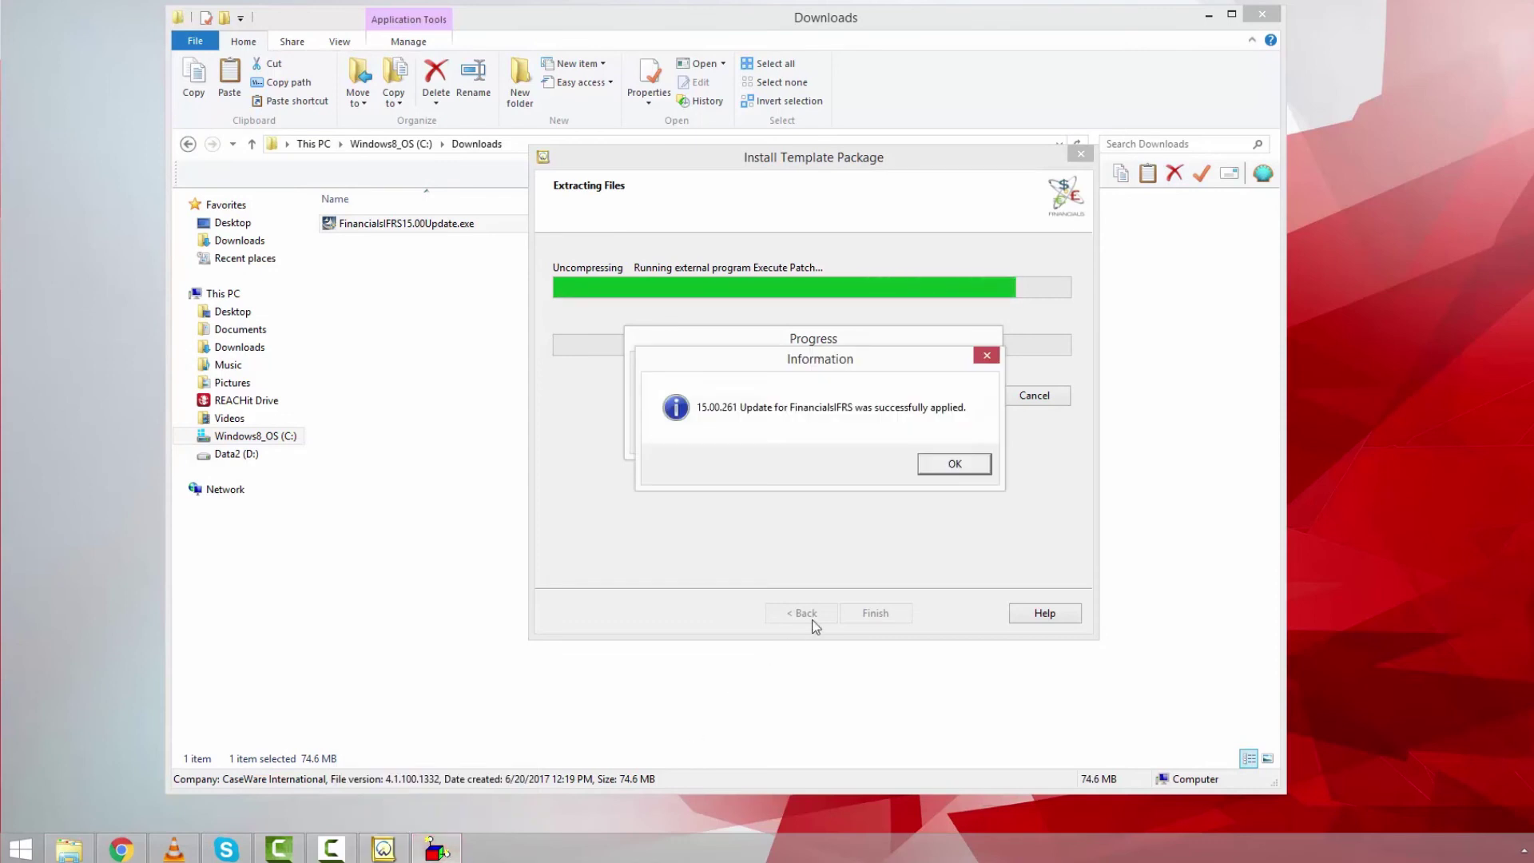
pyautogui.click(973, 468)
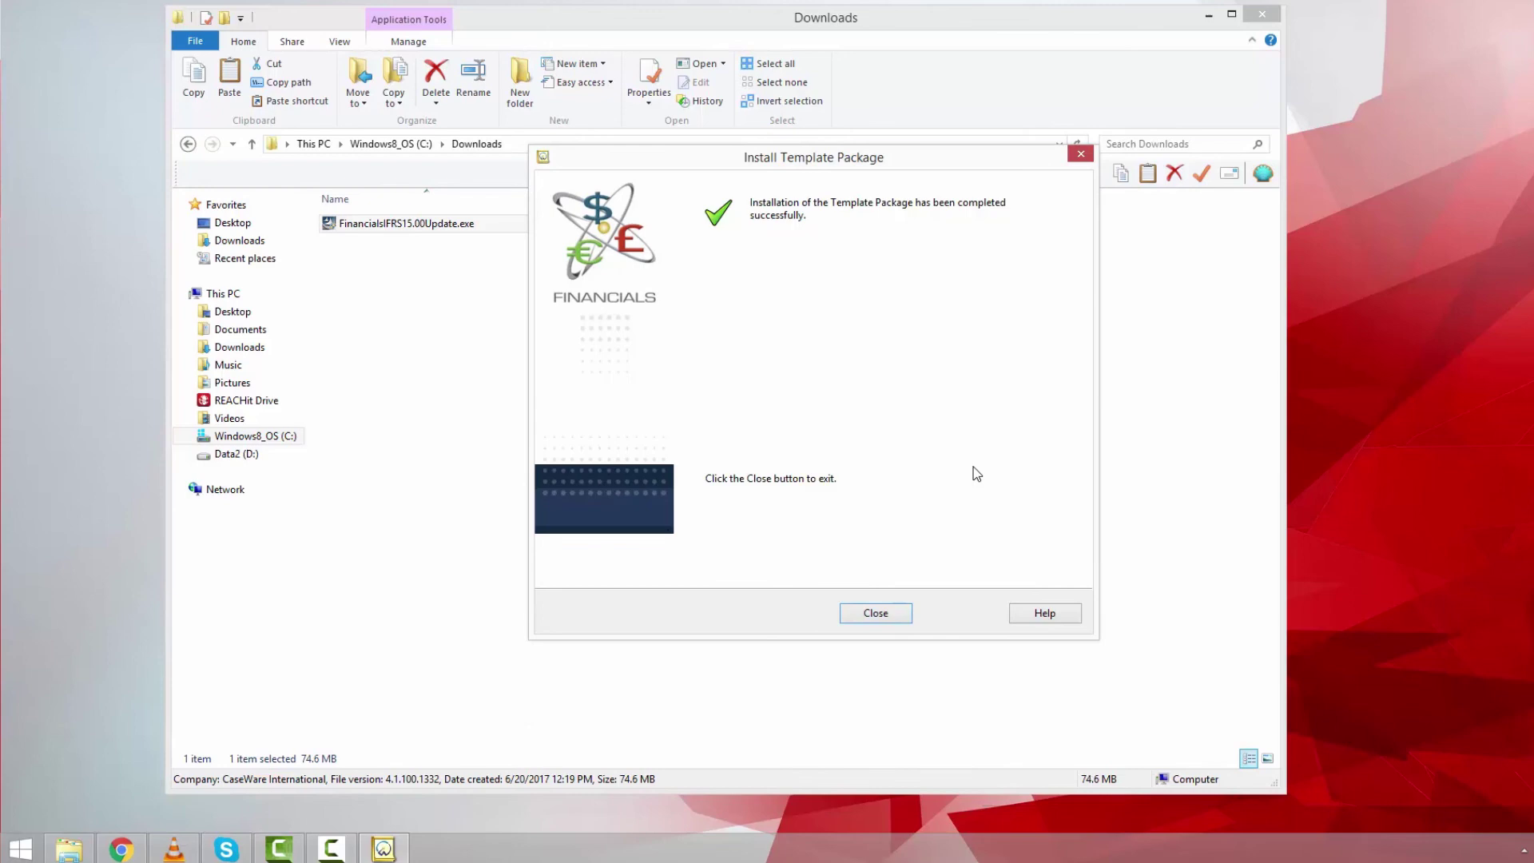
pyautogui.click(874, 612)
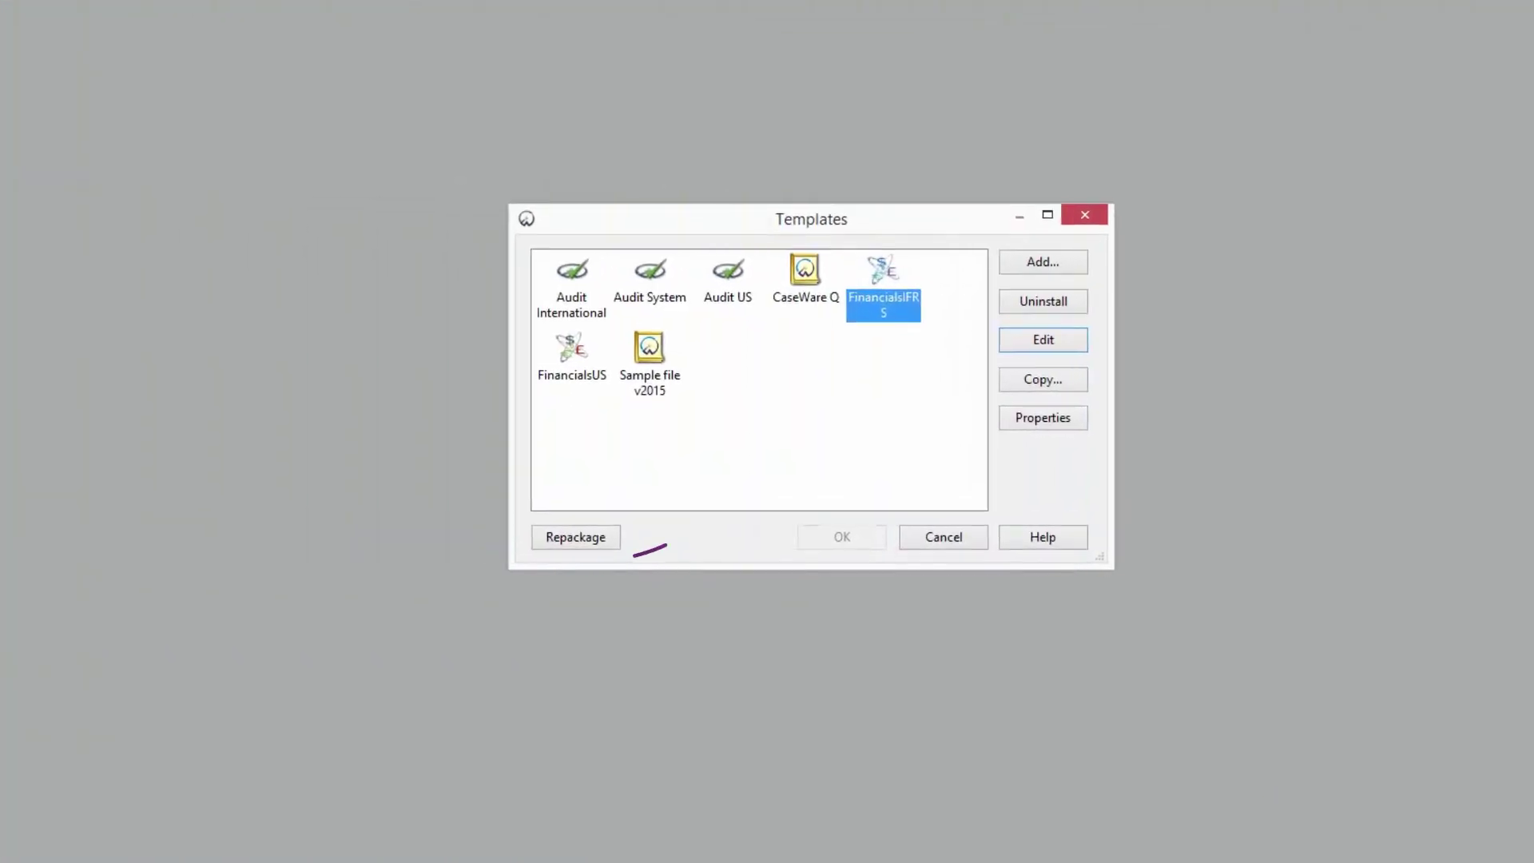